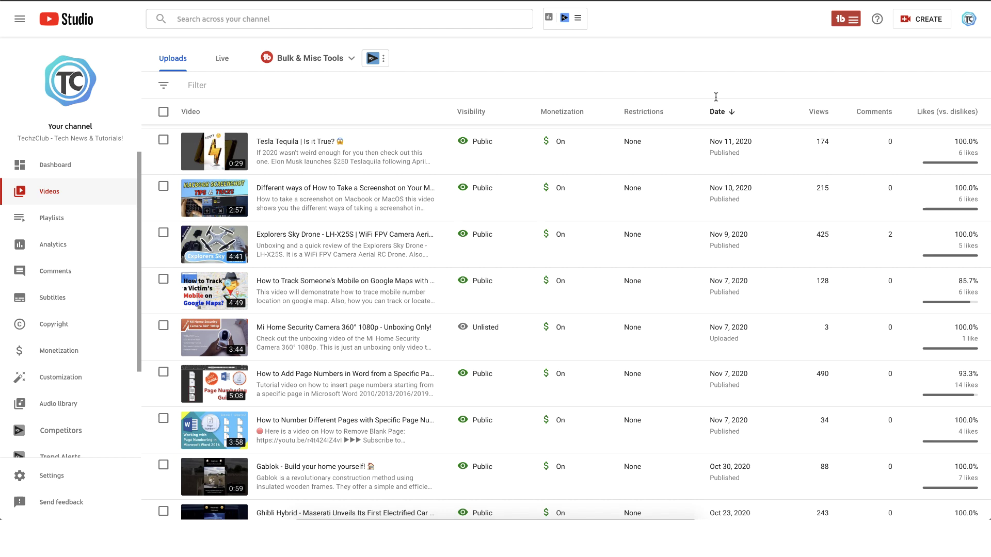
Step: Download the Explorers Sky Drone video from the channel's uploads list
scroll(566, 324, "down", 3)
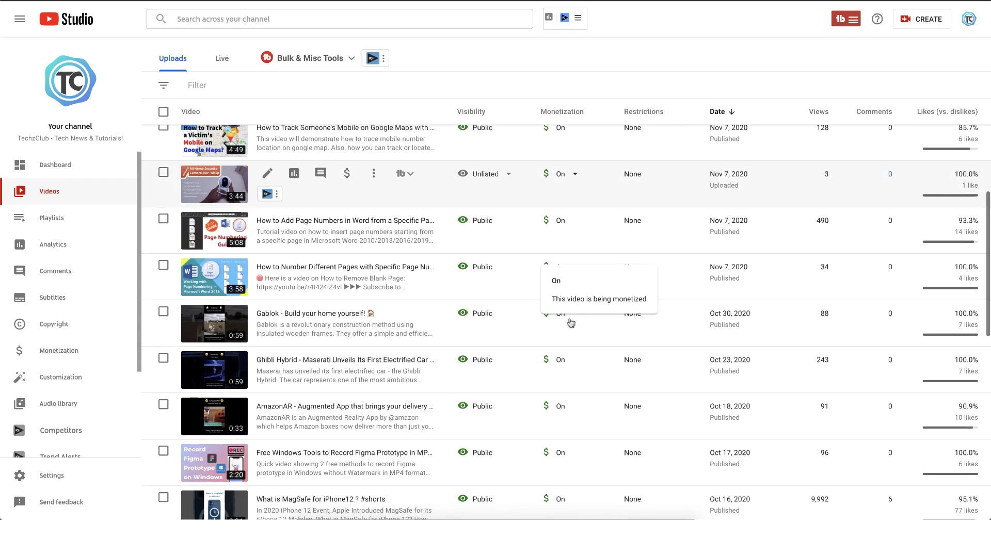
scroll(568, 323, "up", 7)
scroll(396, 423, "down", 1)
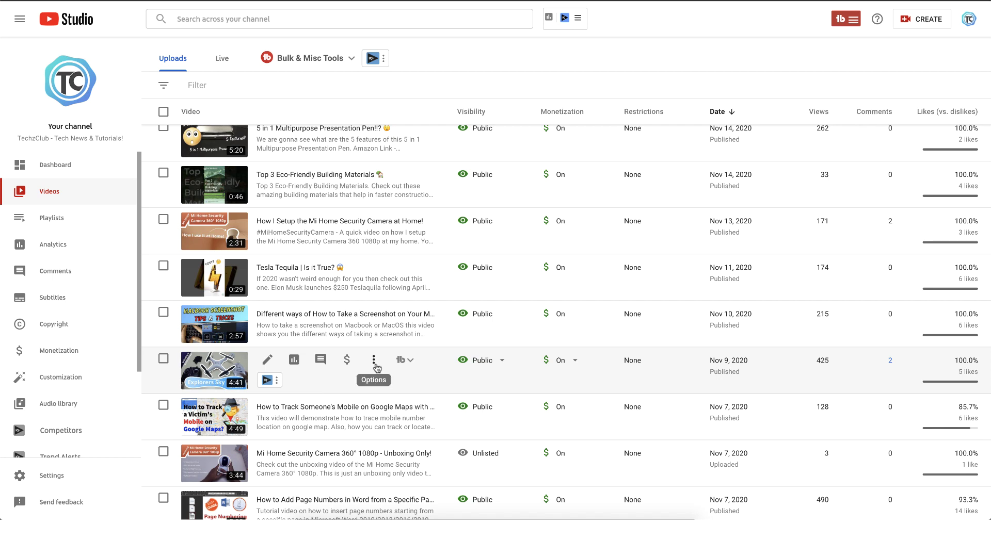
left_click(374, 362)
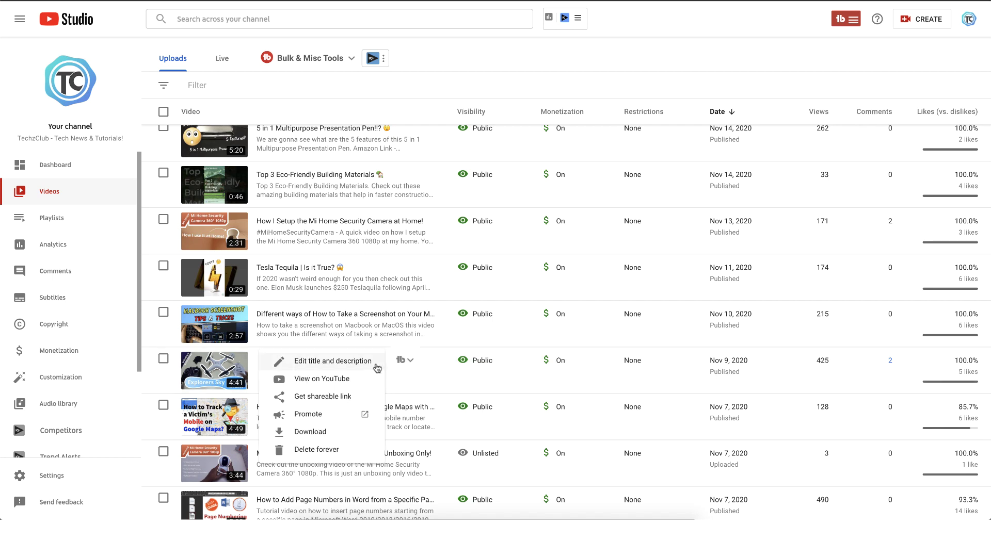
left_click(279, 435)
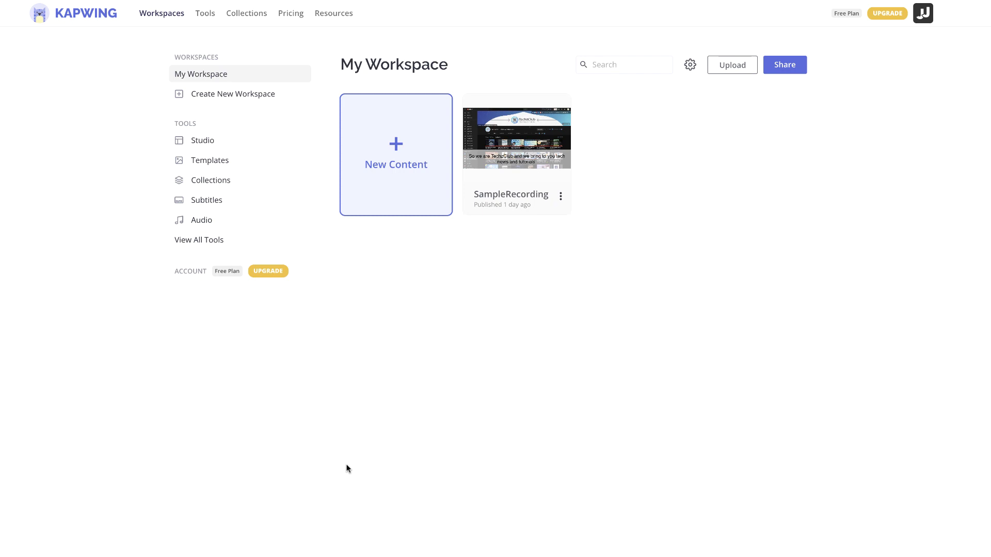
Step: Create a new blank-canvas project with a portrait 9:16 output size
left_click(386, 178)
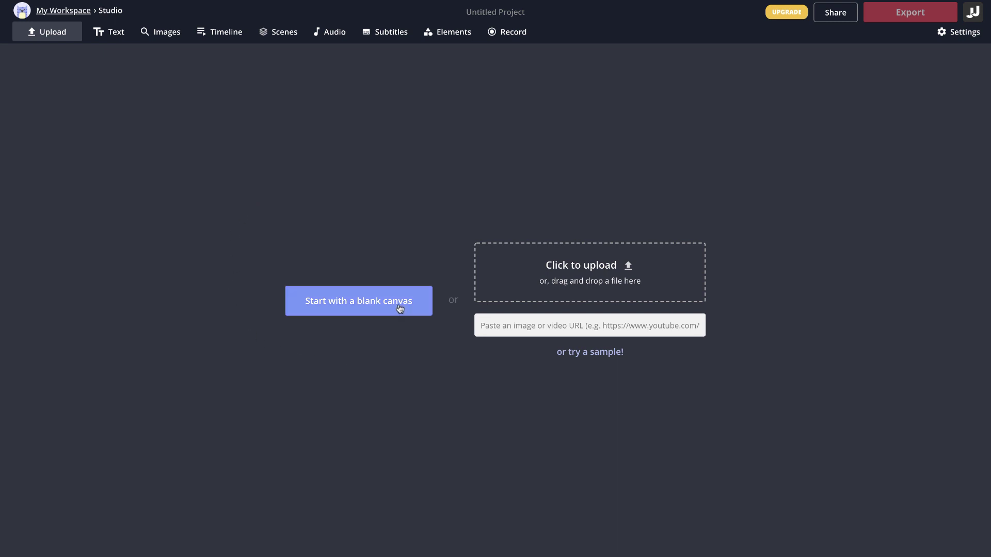
left_click(363, 316)
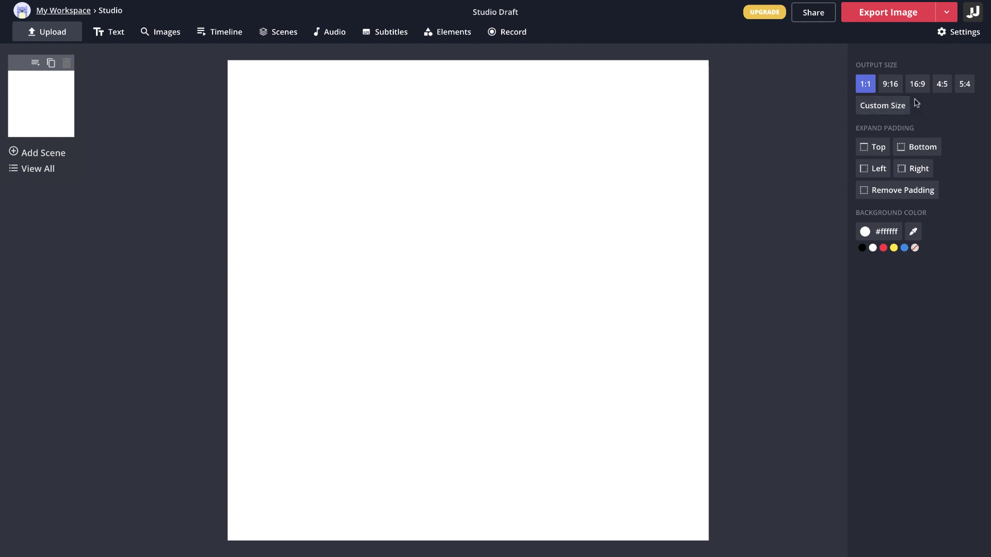
left_click(890, 86)
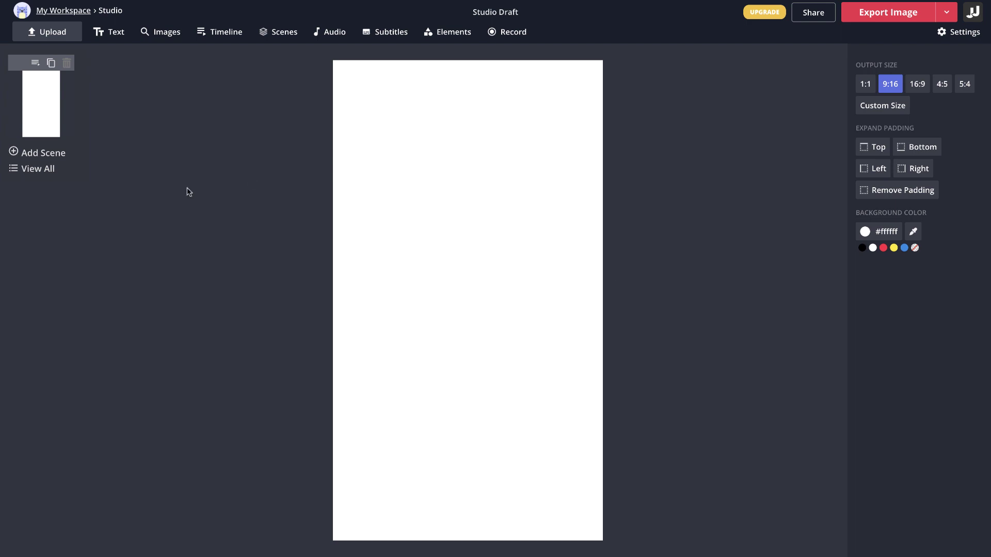
Step: Upload the drone video and stretch it to fill the lower canvas, leaving white space on top
left_click(42, 36)
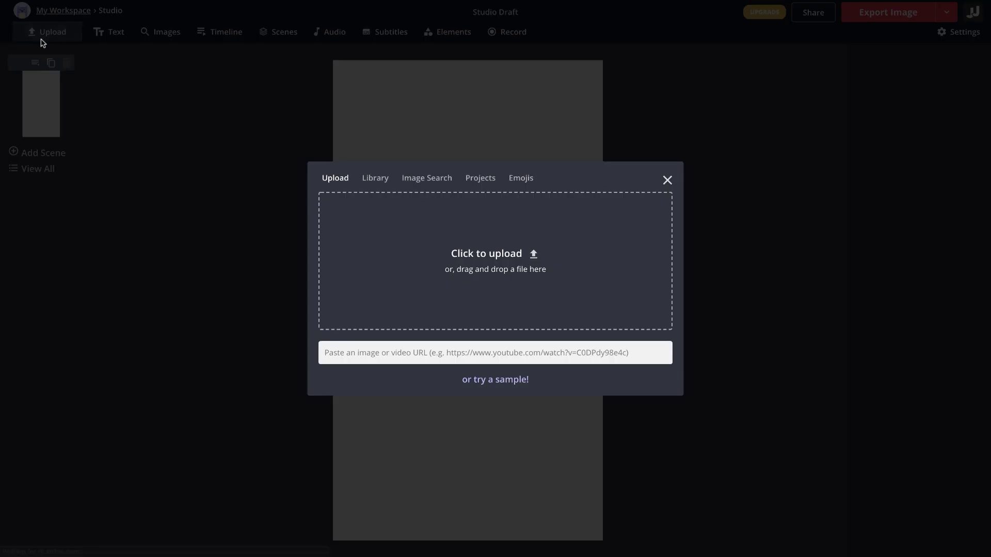
left_click(482, 278)
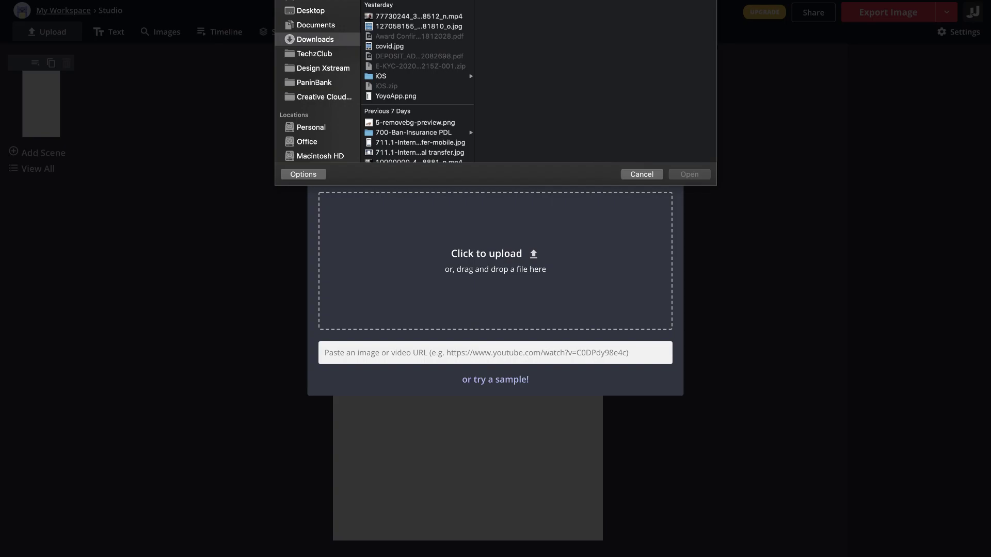
left_click(689, 174)
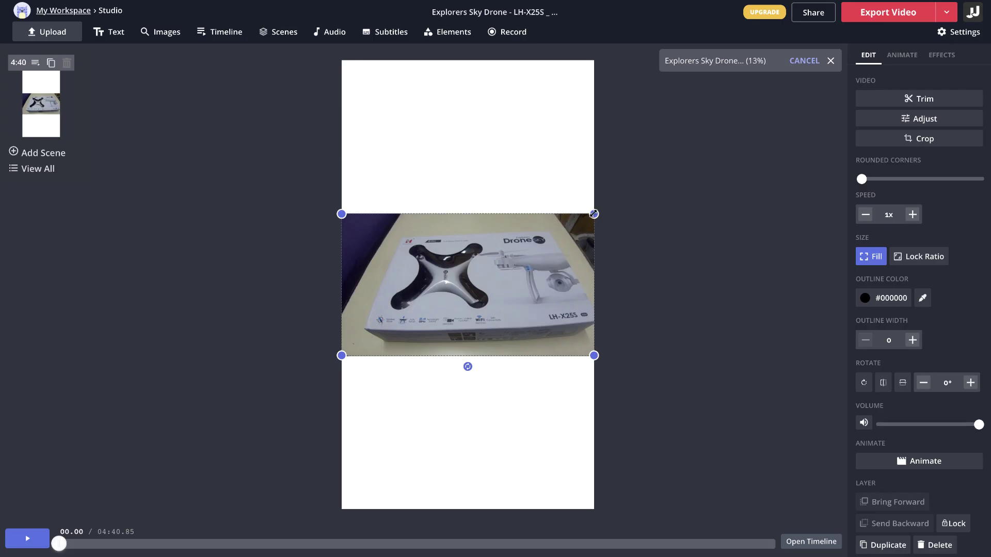
left_click_drag(593, 214, 594, 60)
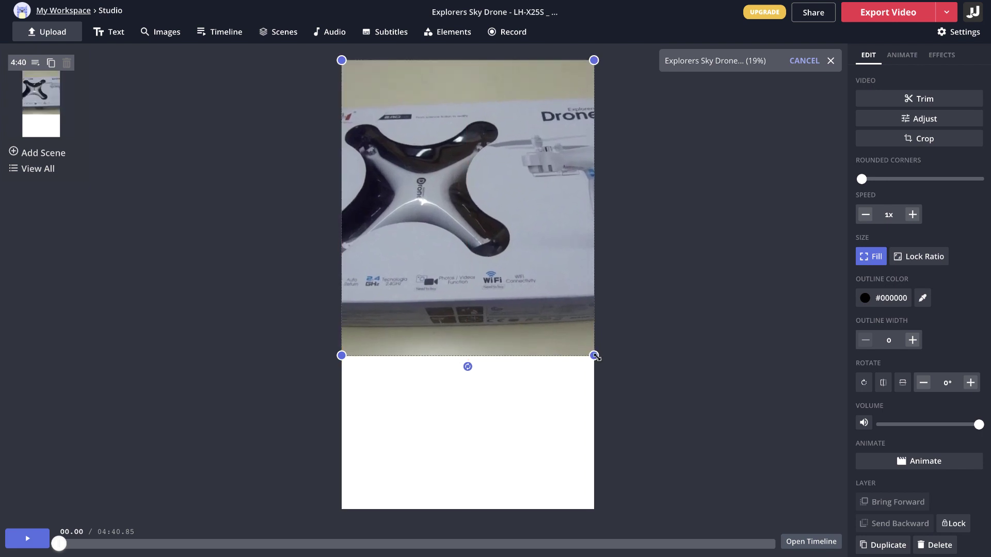
left_click_drag(595, 356, 594, 509)
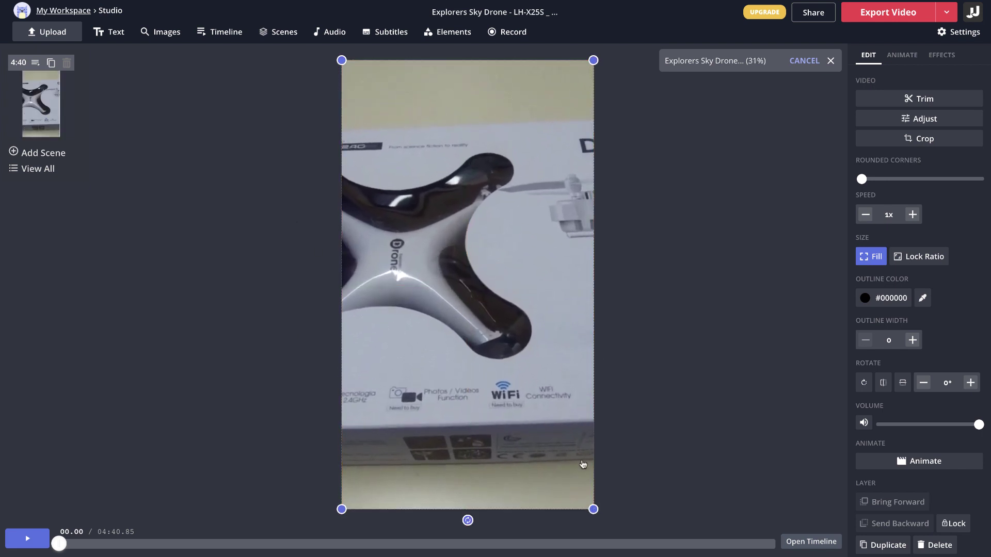
left_click_drag(593, 60, 595, 188)
left_click(670, 159)
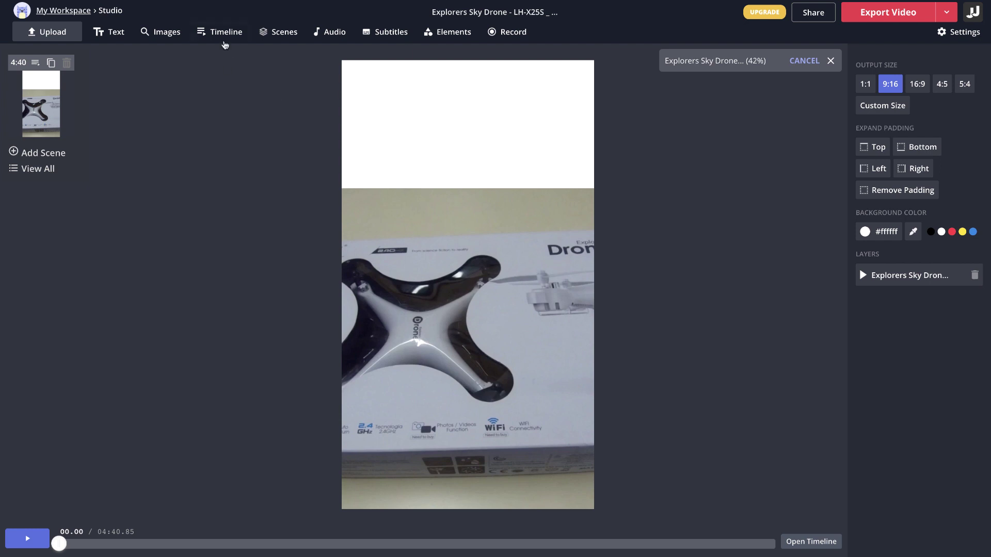
Step: Cut the first 19.56 seconds off the drone clip and slide the rest to 0:00
left_click(218, 40)
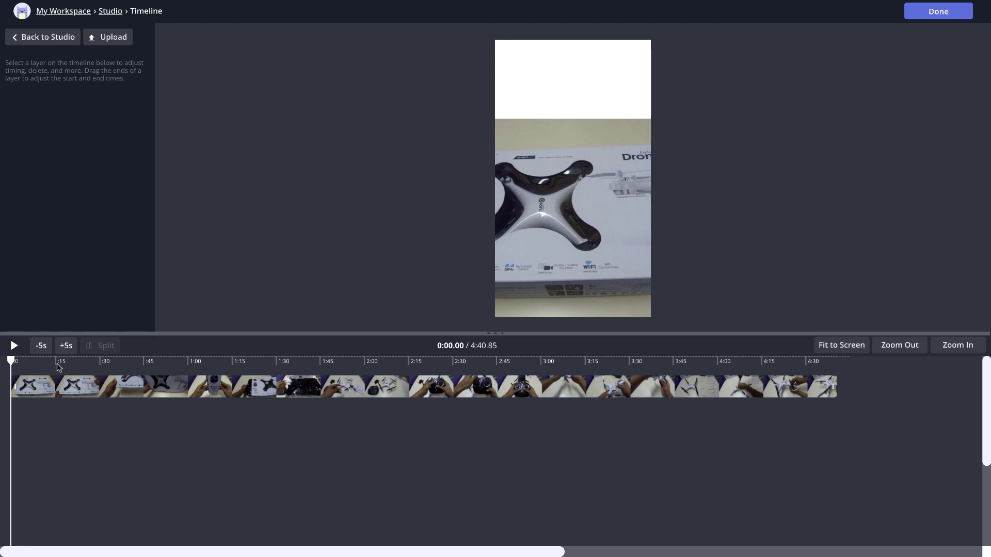
left_click_drag(7, 360, 68, 358)
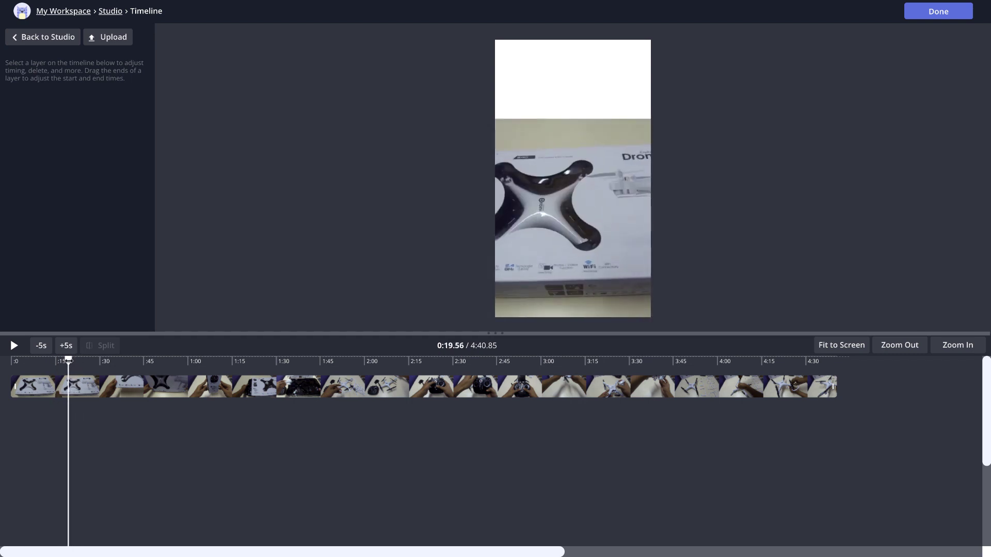
left_click(50, 388)
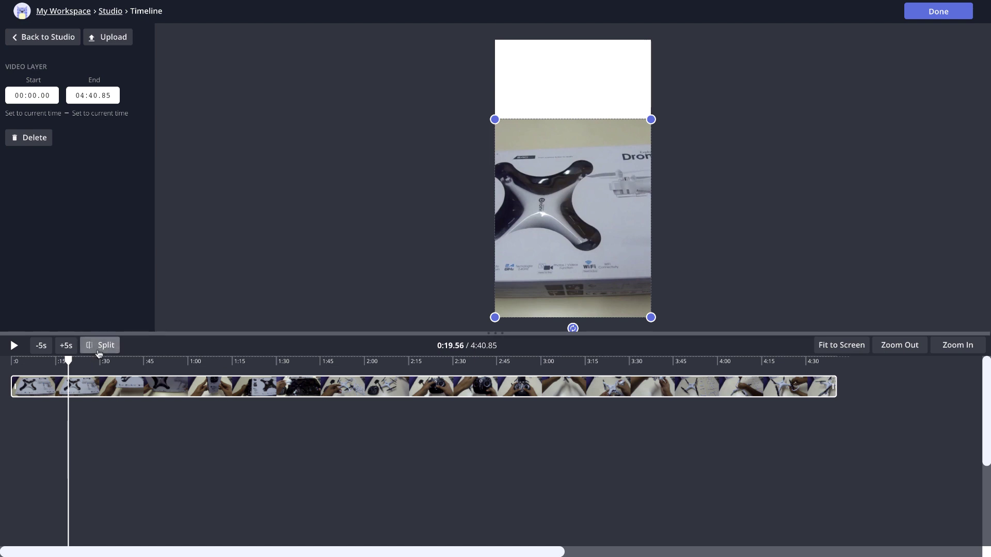
left_click(100, 345)
left_click(39, 391)
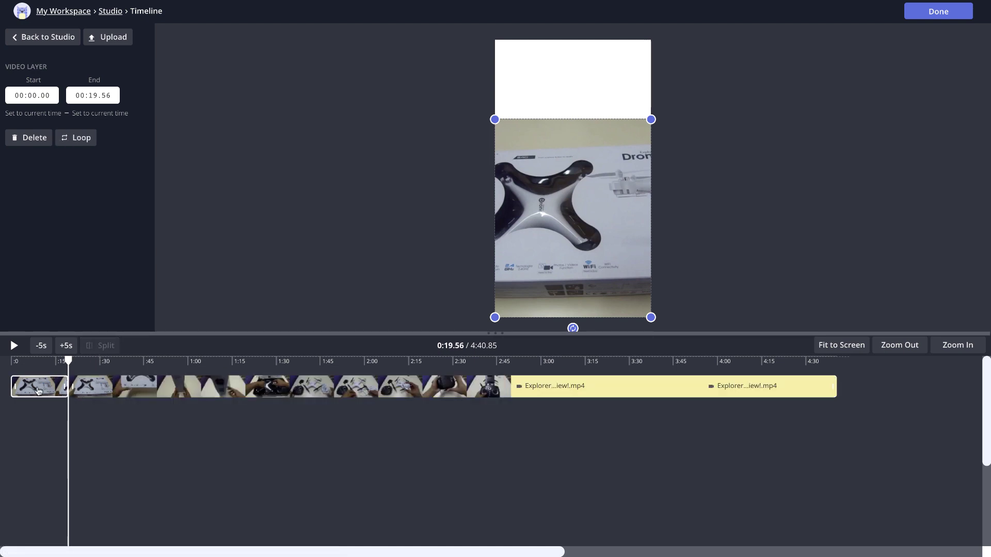
key("Delete")
left_click(124, 388)
left_click_drag(123, 388, 210, 361)
Step: Trim the second clip to start near 1:02, split at 1:28.77 and 3:52.07, then select the middle stretch
left_click_drag(52, 388, 198, 388)
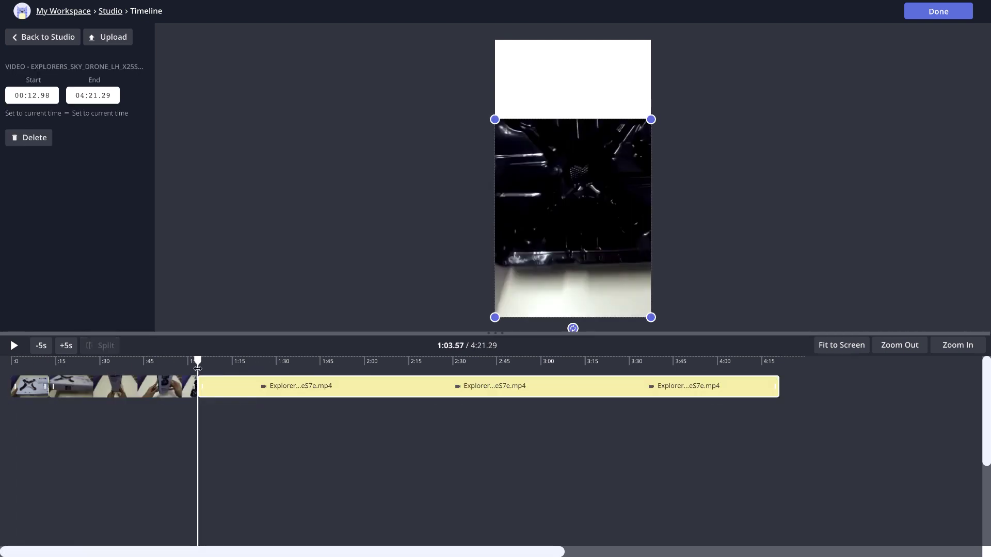
left_click(273, 361)
left_click(651, 362)
left_click(748, 387)
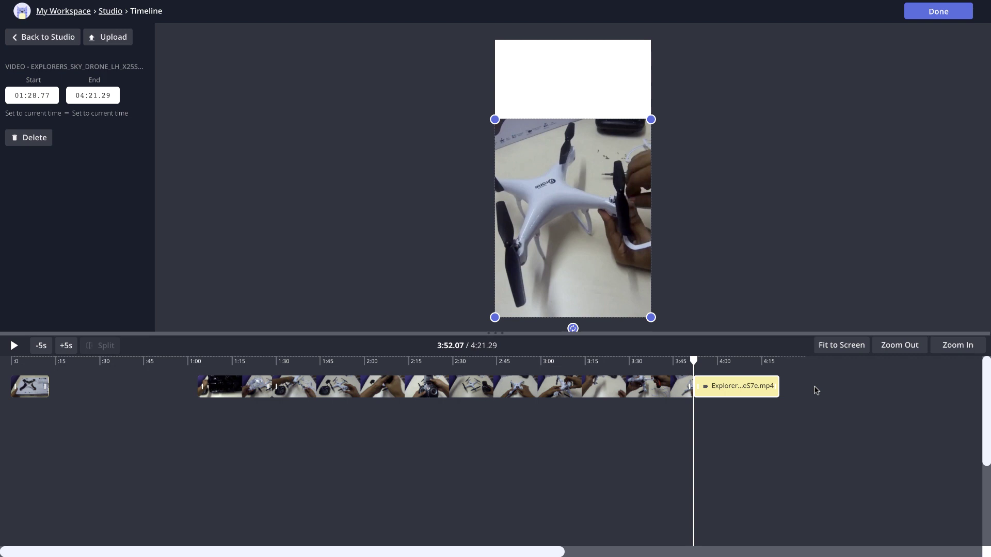
left_click(443, 393)
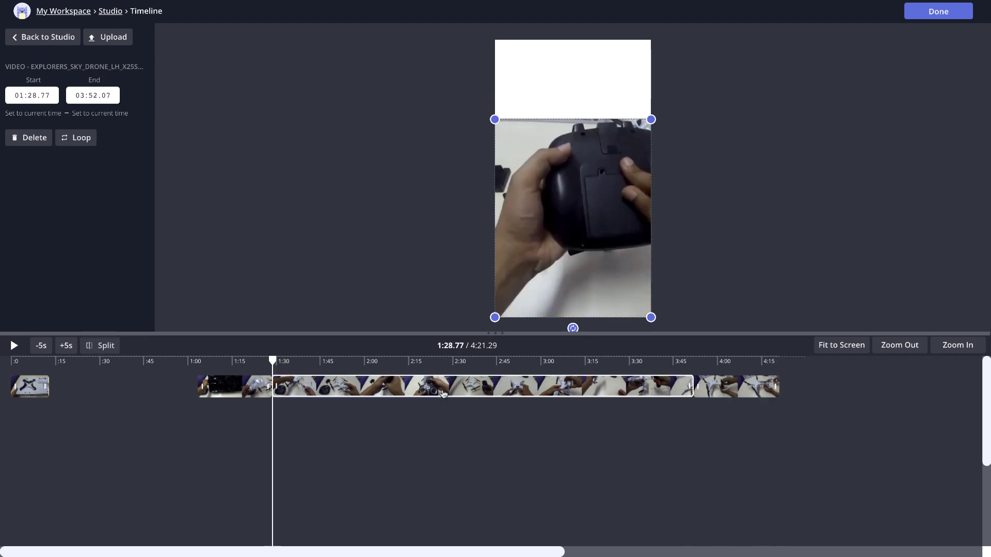
Step: Delete the middle stretch and butt the three clips together, trimming the total to 0:48.21
key("Delete")
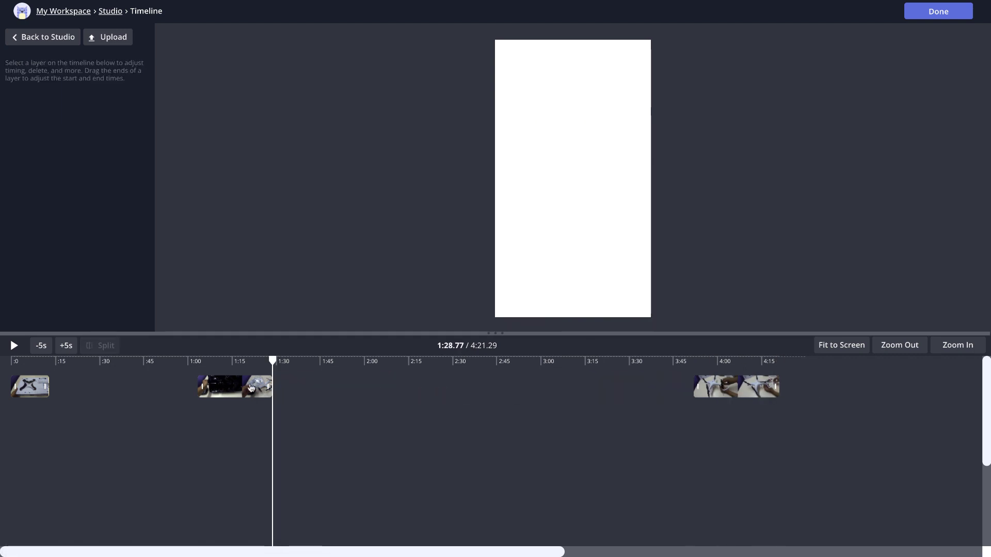
left_click_drag(243, 389, 89, 395)
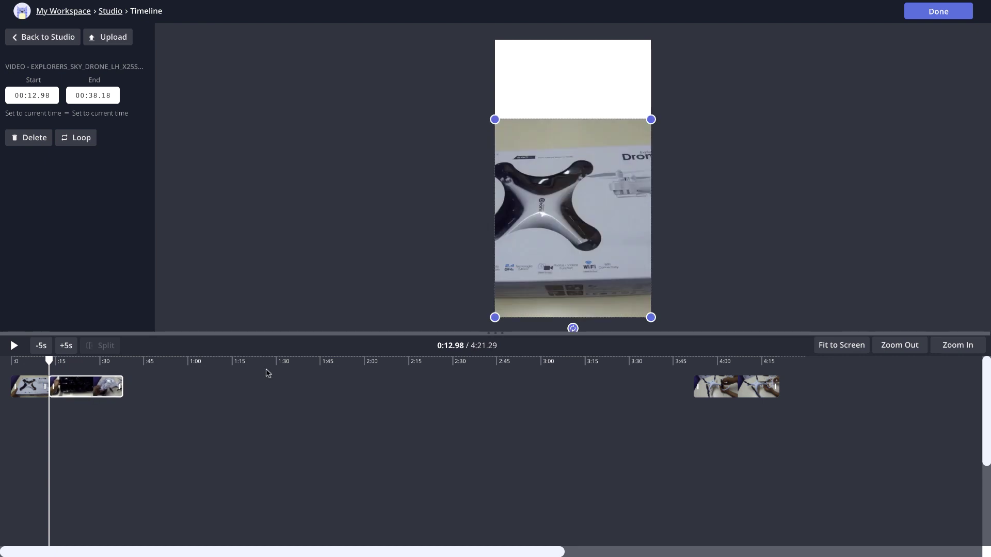
left_click_drag(728, 388, 163, 390)
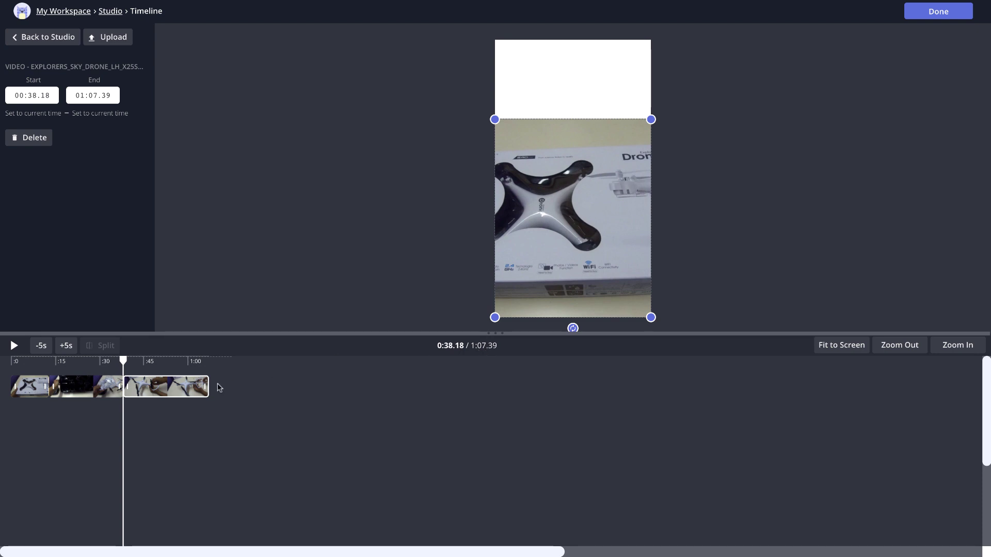
mouse_move(120, 388)
left_mouse_down()
mouse_move(93, 388)
mouse_move(148, 389)
mouse_move(138, 393)
left_mouse_up()
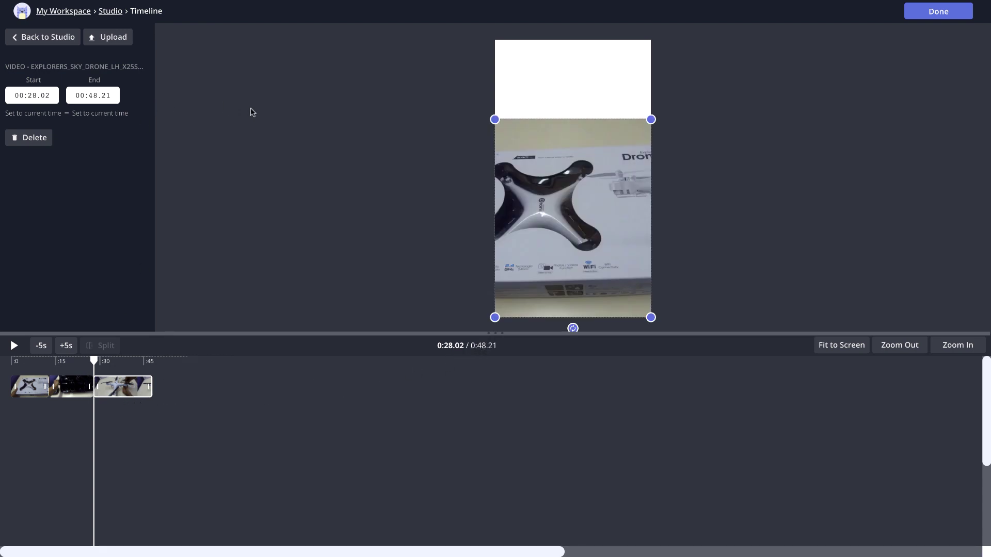
Step: Add a text box reading 'Camera Drone Unboxing!' to the canvas
left_click(44, 37)
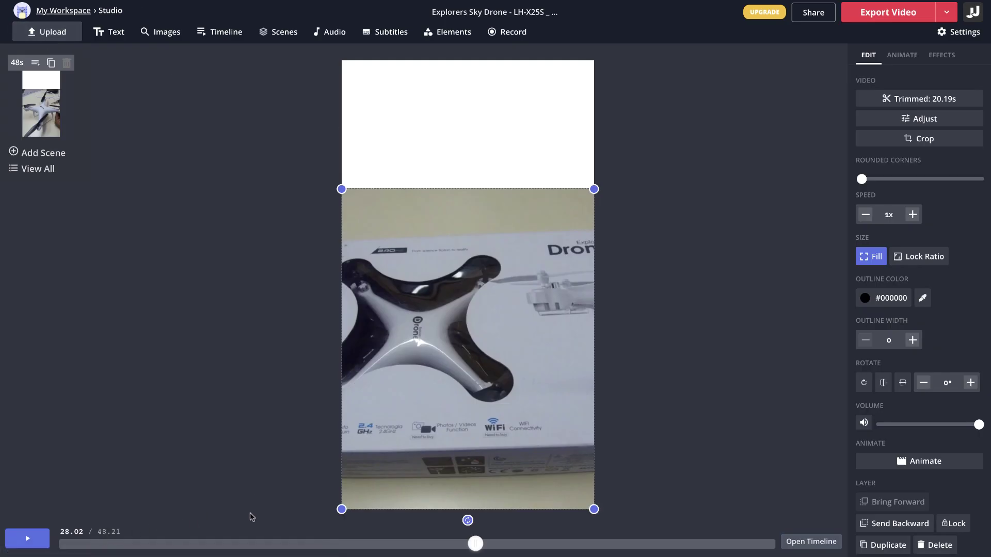
left_click(479, 123)
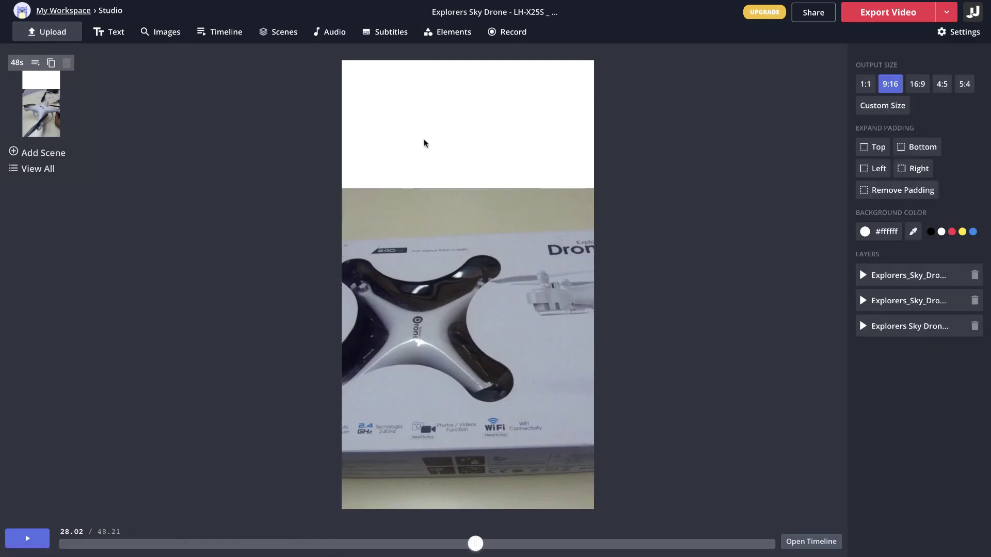
left_click(106, 33)
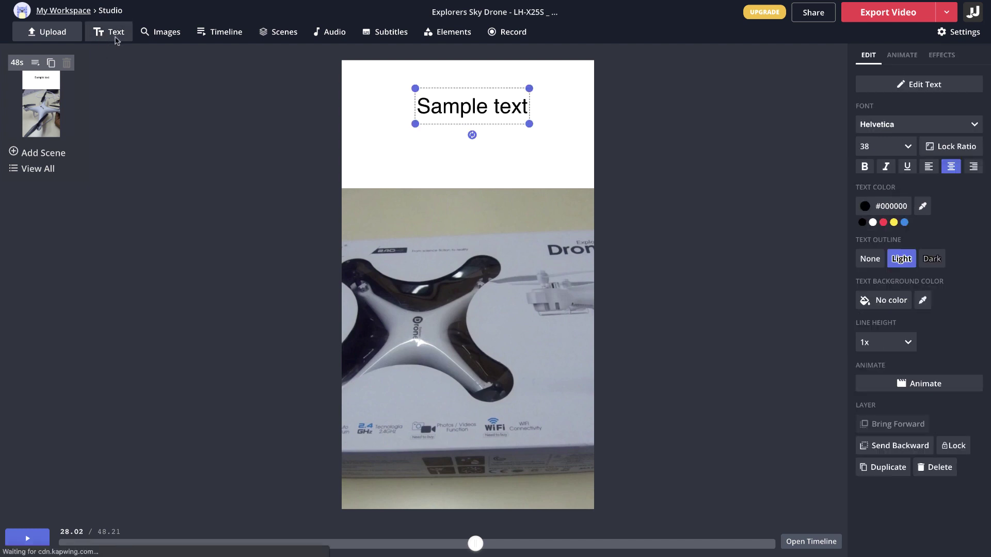
double_click(450, 101)
triple_click(450, 101)
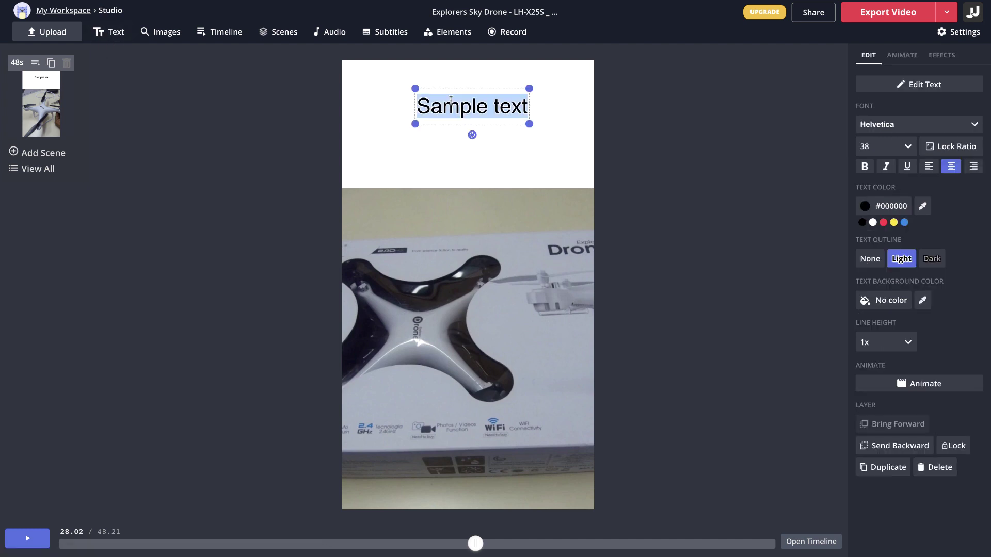
type("Cam")
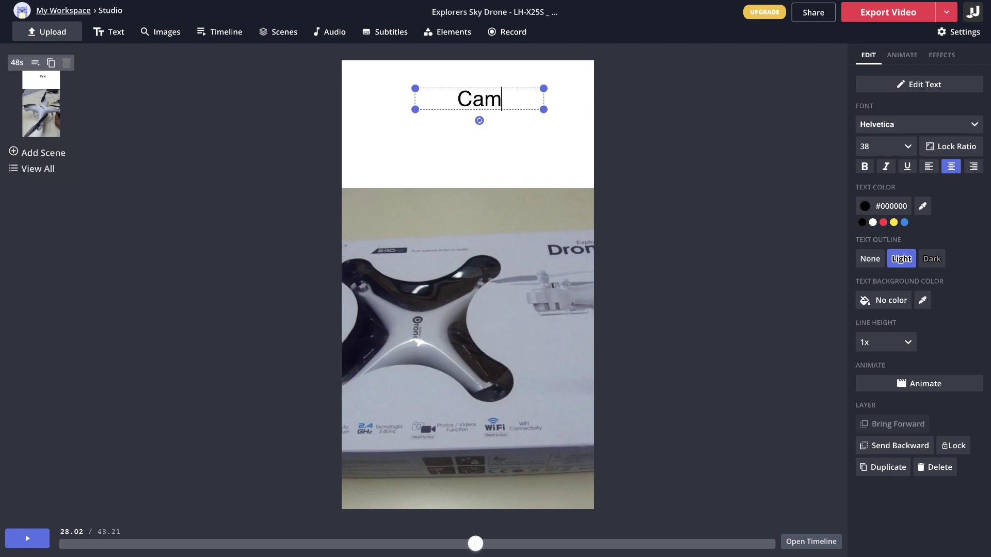
type("era Drone Unboxing!")
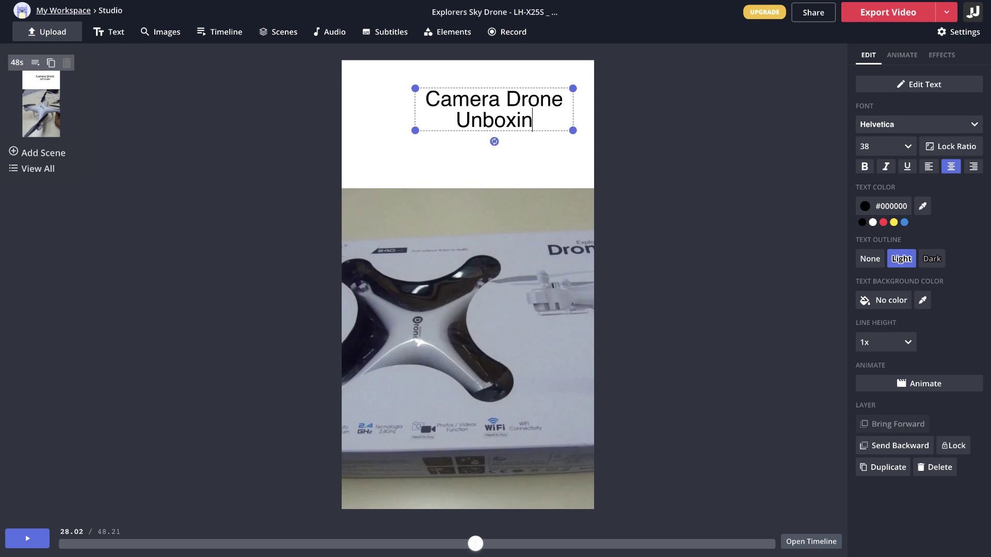
Step: Make the title bold, blue (#1E88E5) and size 52, centred above the video
left_click(866, 166)
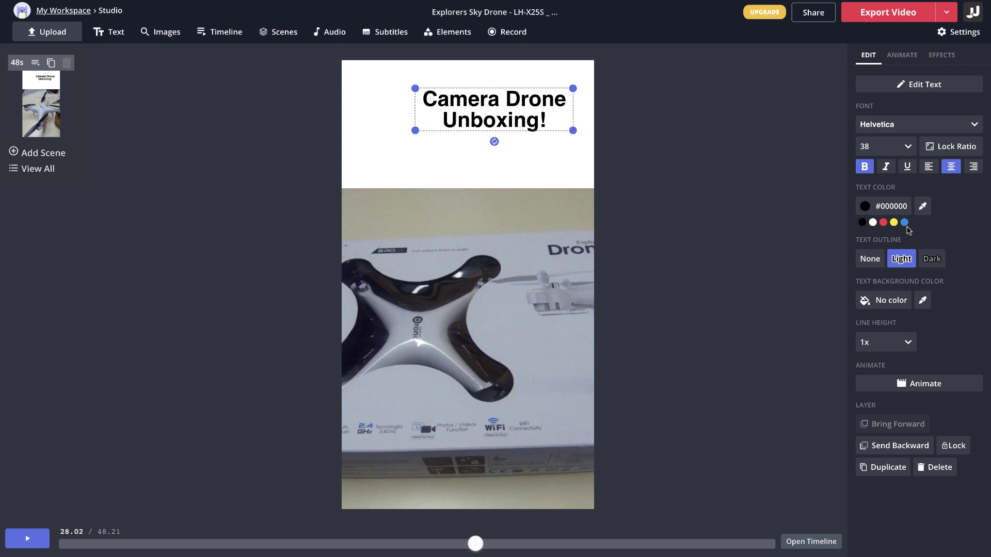
left_click(883, 222)
left_click(905, 222)
left_click_drag(415, 88, 342, 61)
left_click_drag(446, 111, 460, 133)
left_click(151, 106)
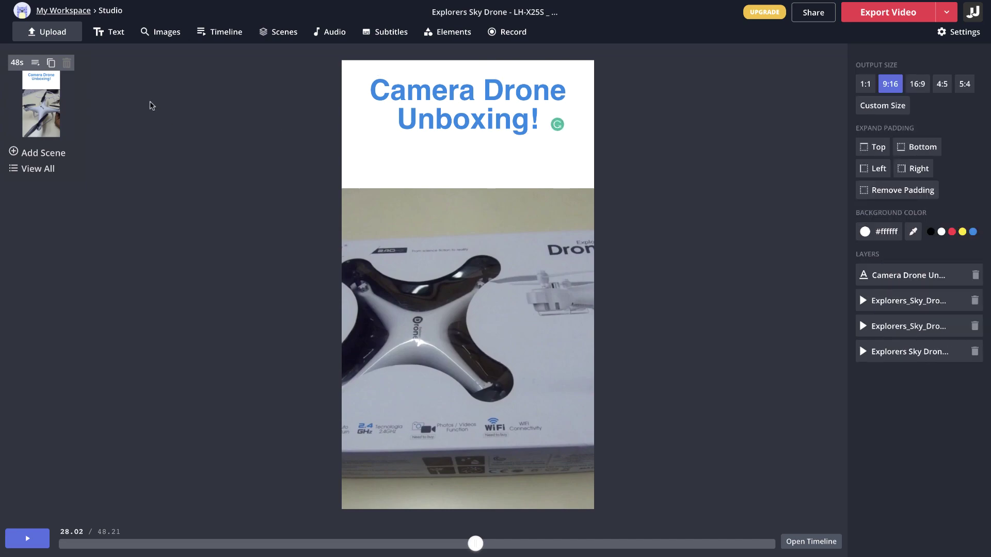
Step: Insert the fire emoji from an emoji search and place it just below the title
left_click(166, 38)
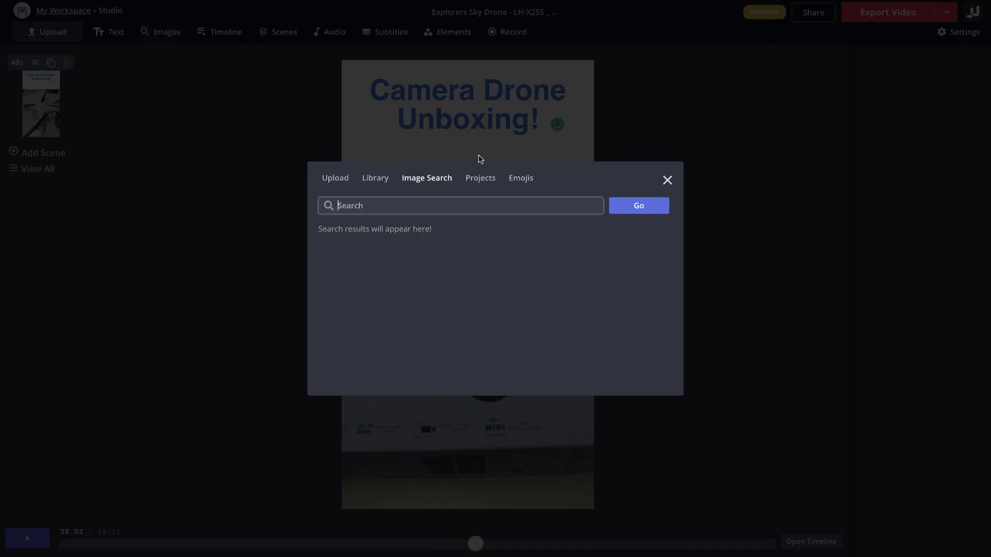
left_click(519, 180)
left_click(414, 206)
type("fire")
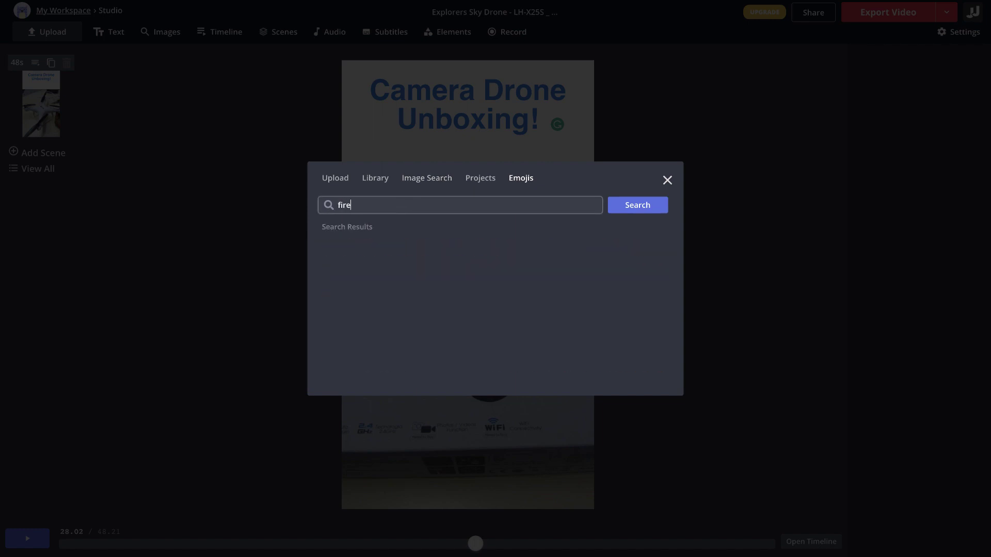
left_click(402, 248)
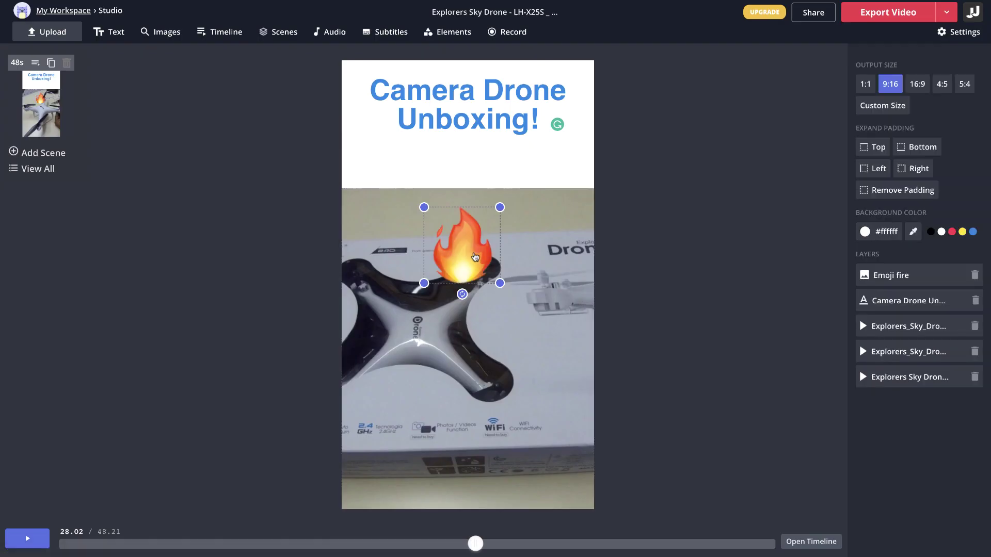
left_click_drag(459, 260, 464, 192)
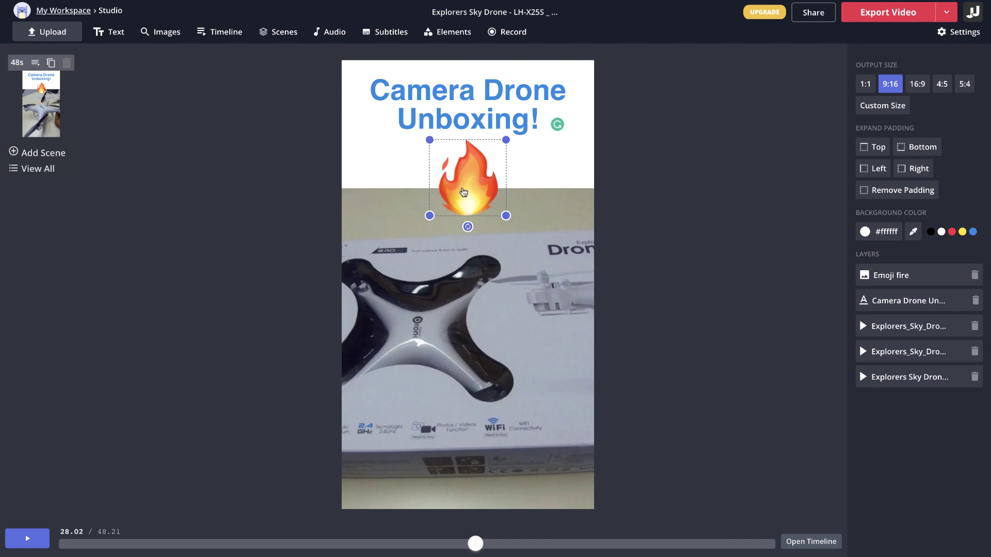
Step: Preview the video from about 4 seconds, then pause playback
left_click(118, 545)
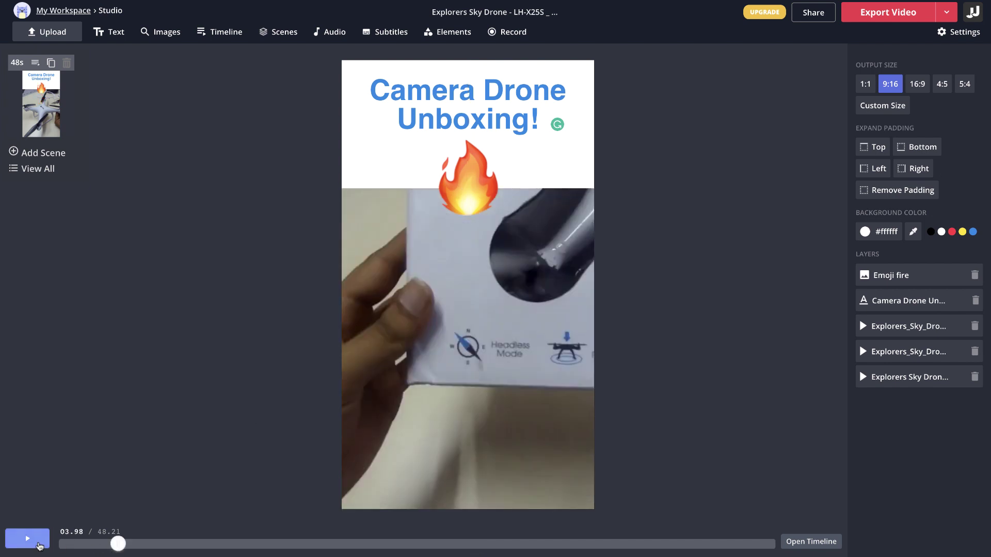
left_click(44, 541)
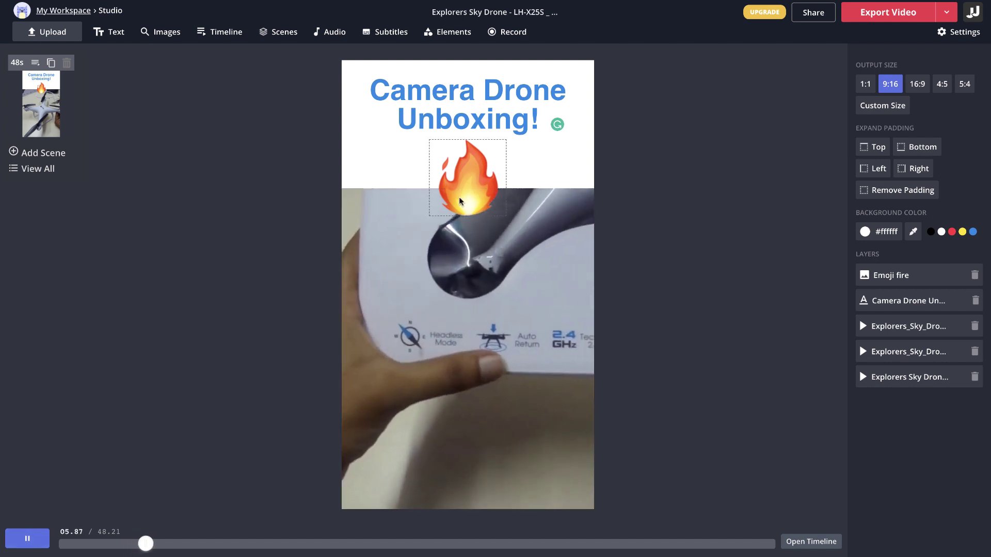
key("space")
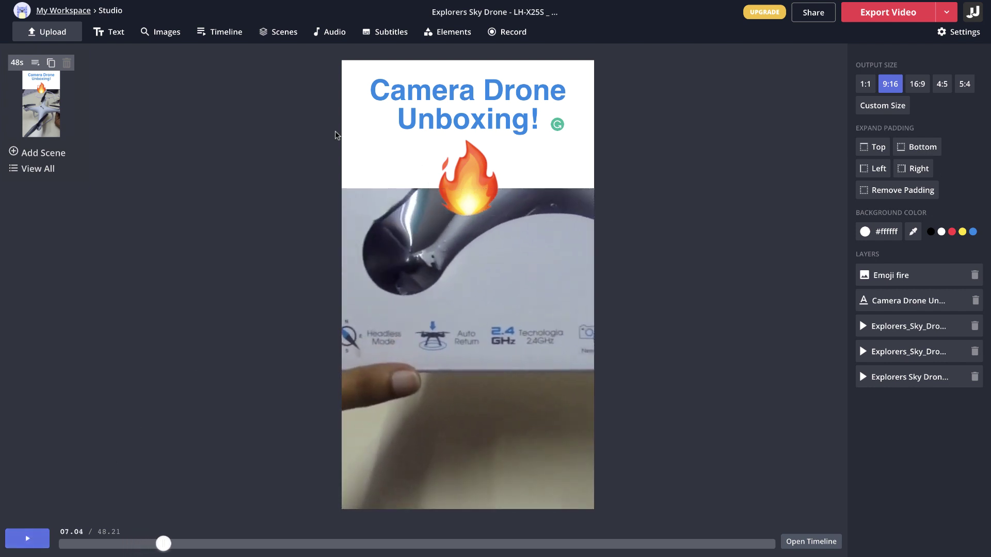
Step: Shorten the fire emoji layer so it shows only from 0:00 to about 0:06.56
left_click(220, 40)
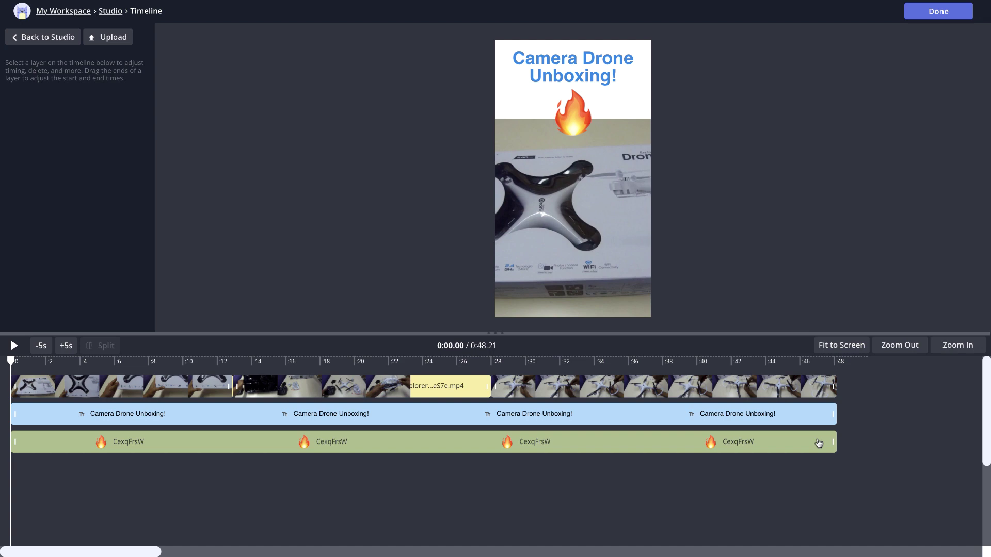
left_click_drag(830, 439, 145, 428)
left_click(43, 37)
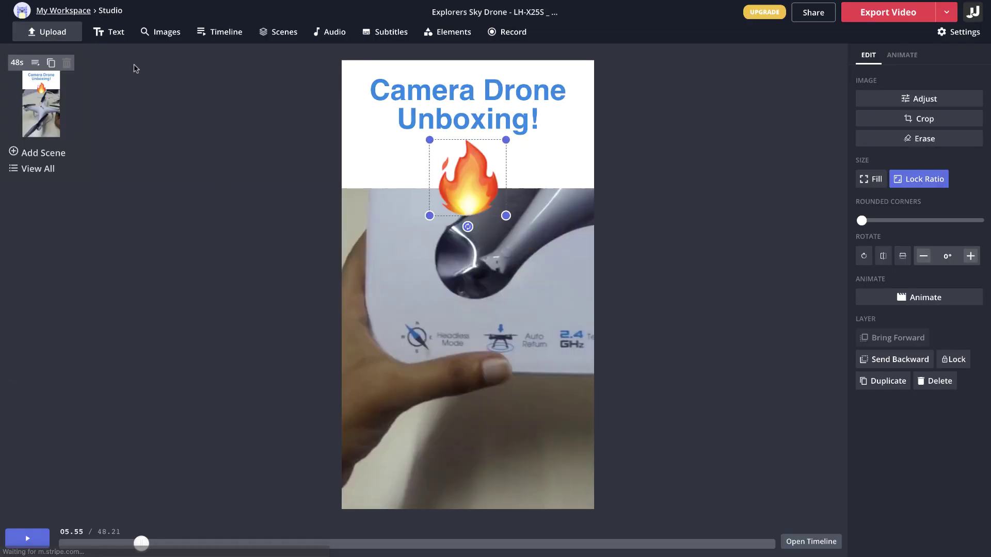
left_click(283, 210)
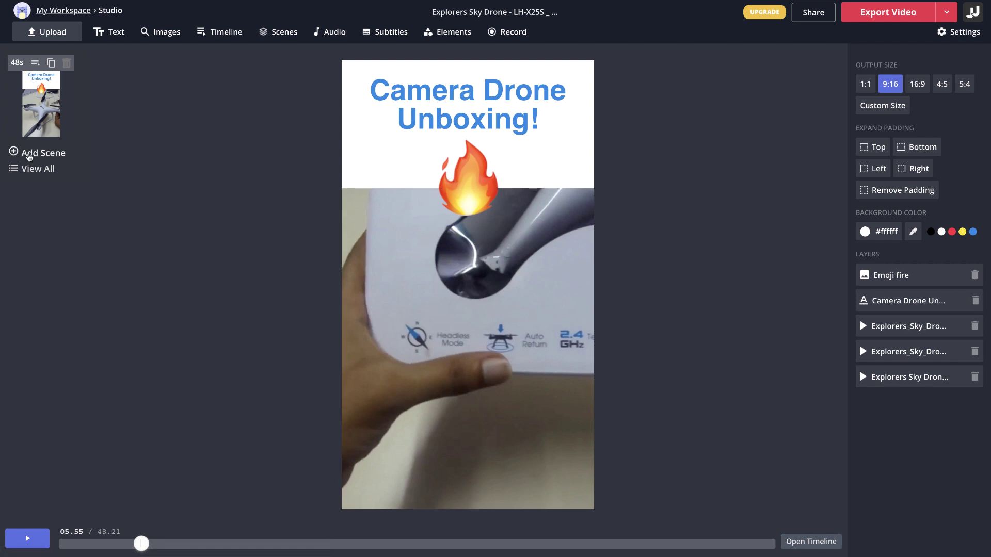
Step: Add a new end scene with the text 'Check out my channel for the full video!'
left_click(30, 154)
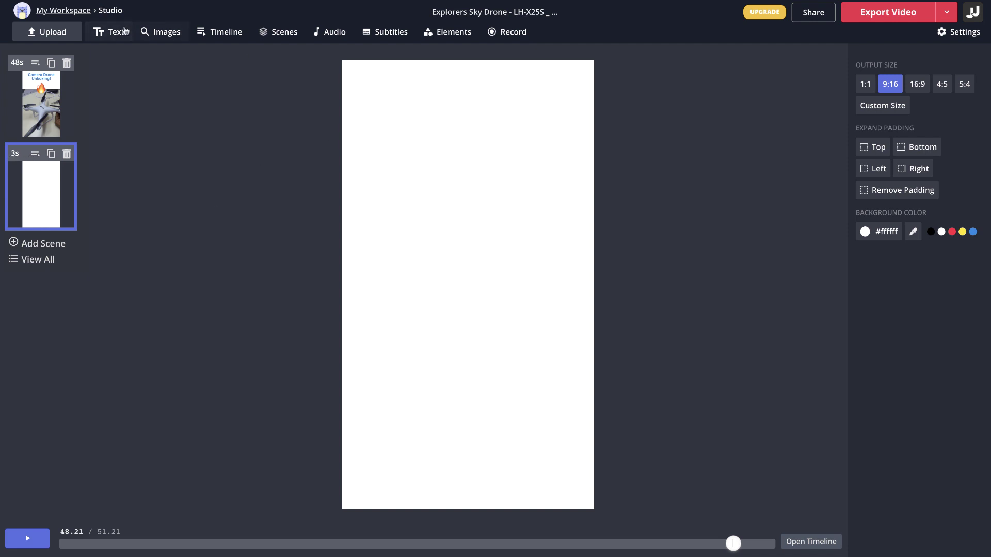
left_click(113, 34)
double_click(440, 120)
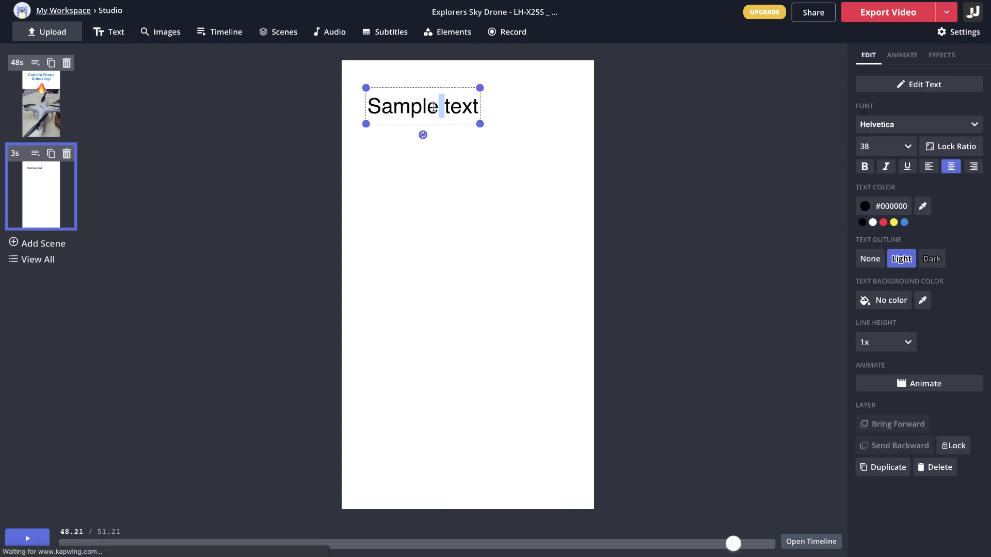
key("ctrl+a")
type("Check out my channel for the full video!")
left_click(637, 277)
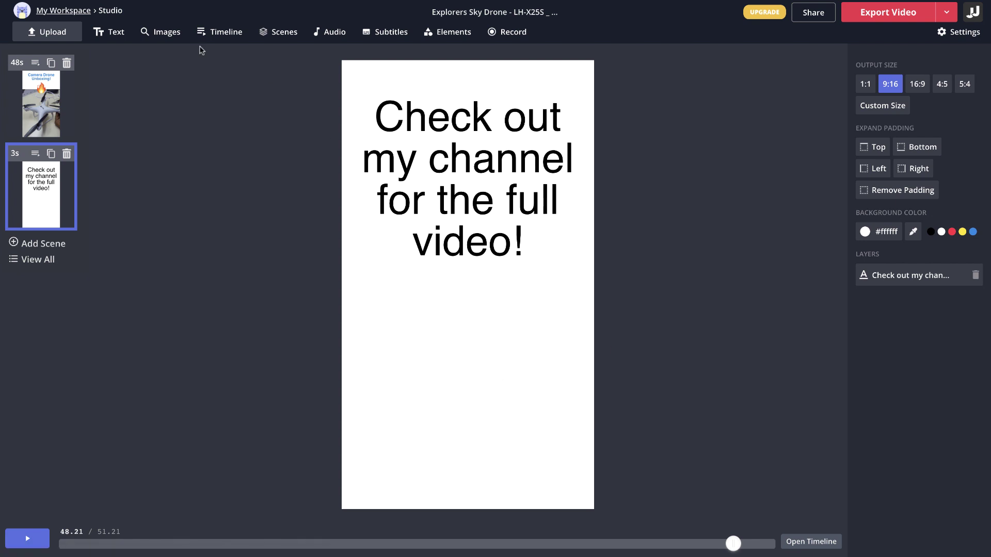
Step: Insert a 'subscribe' image search graphic, shrink it and place it below the text
left_click(159, 34)
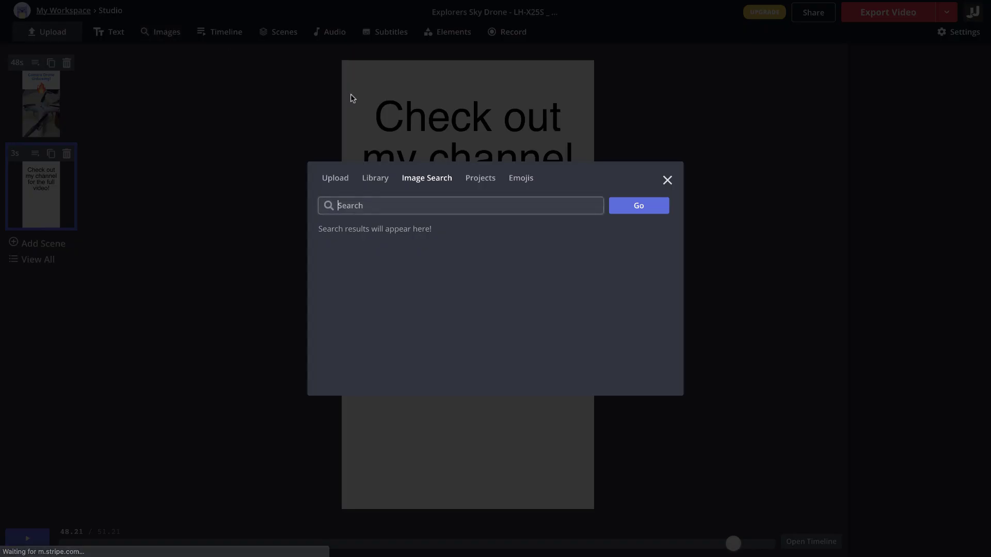
type("subsc")
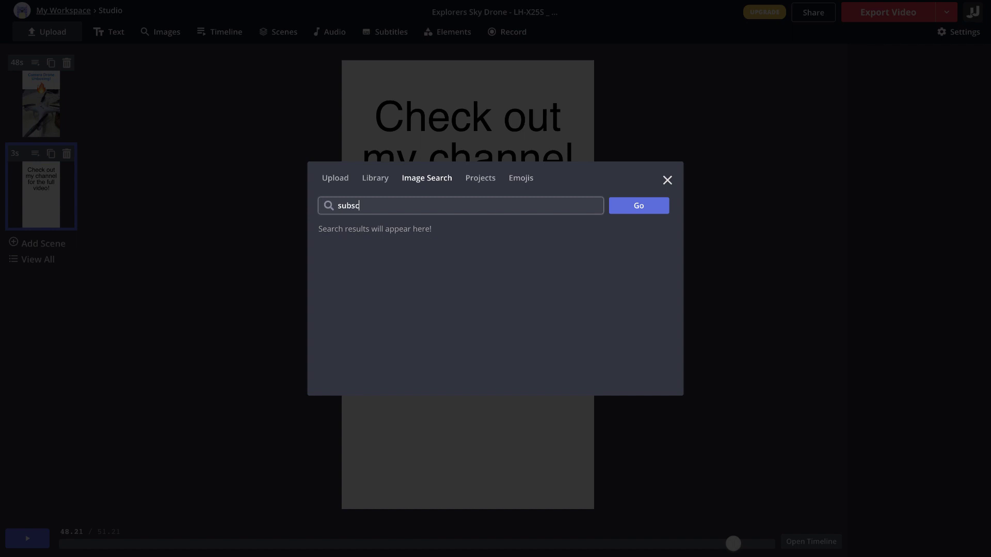
type("ribe")
left_click(645, 206)
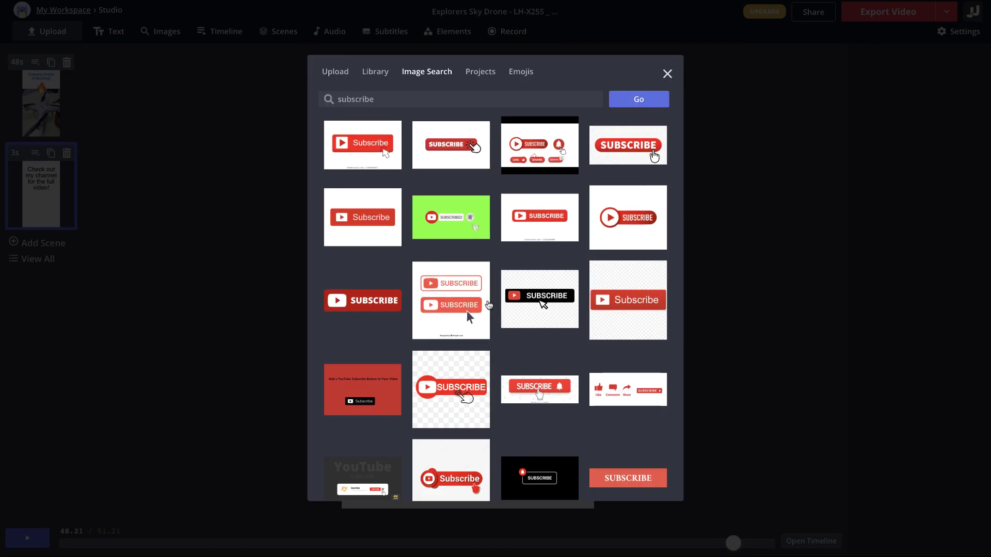
left_click(538, 157)
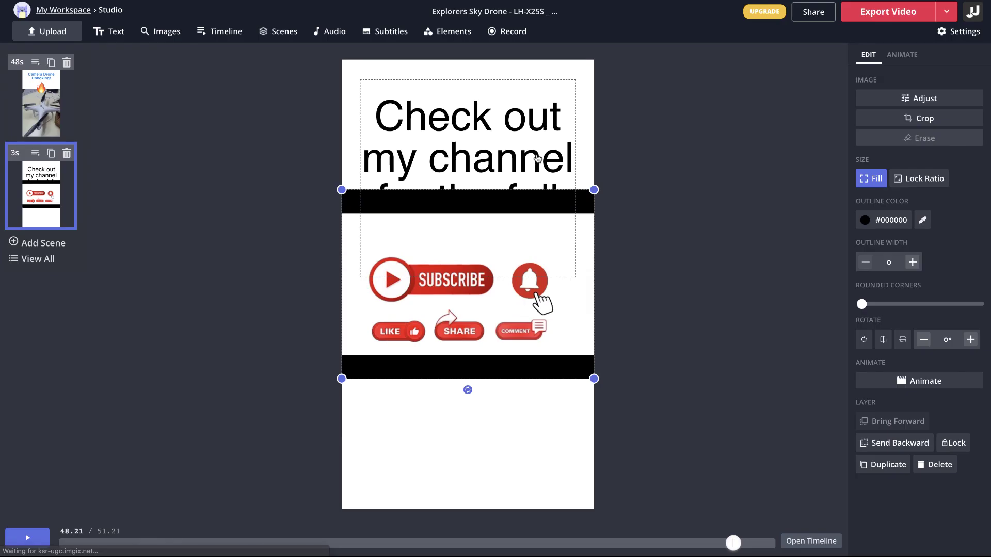
left_click_drag(594, 190, 594, 251)
left_click_drag(539, 310, 536, 347)
left_click(677, 301)
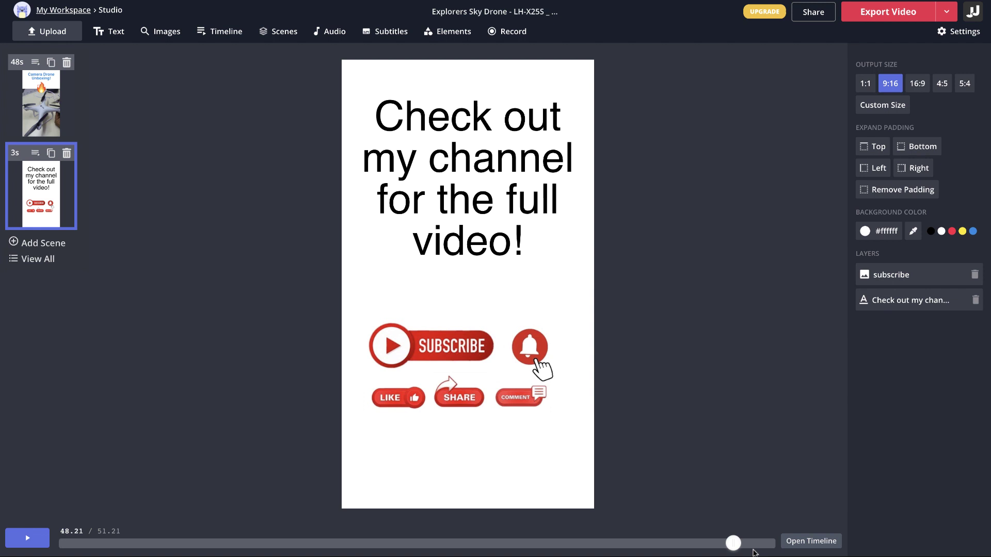
left_click_drag(733, 547, 692, 544)
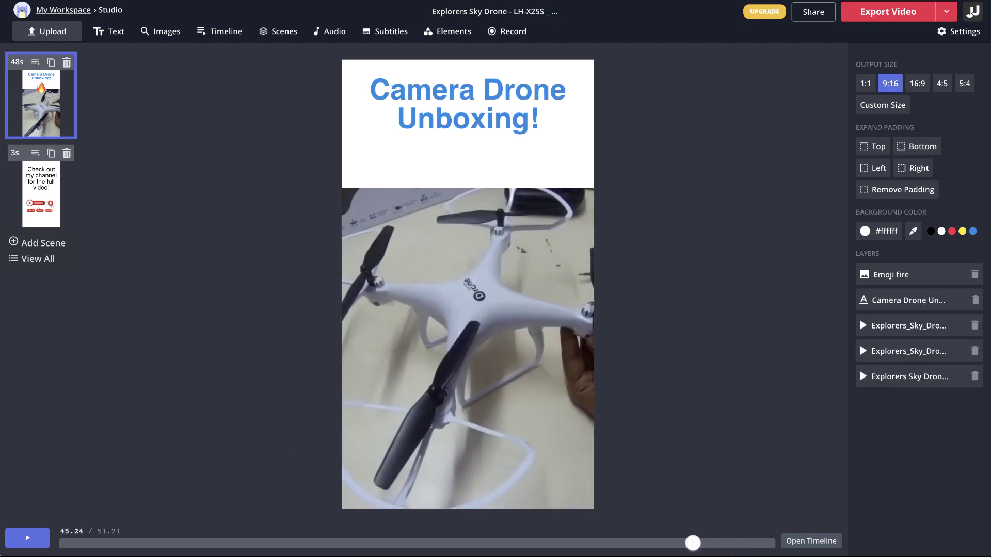
left_click(21, 541)
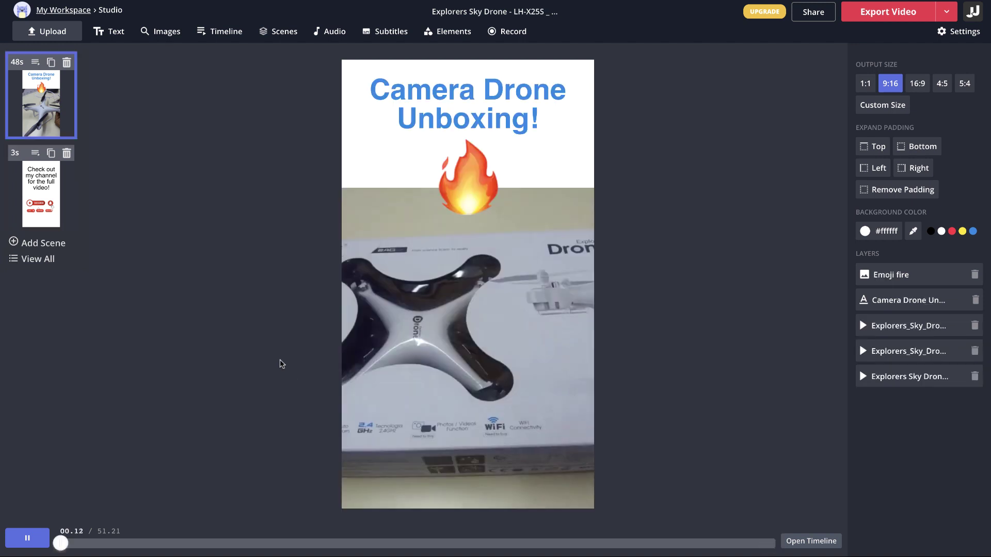
left_click(36, 538)
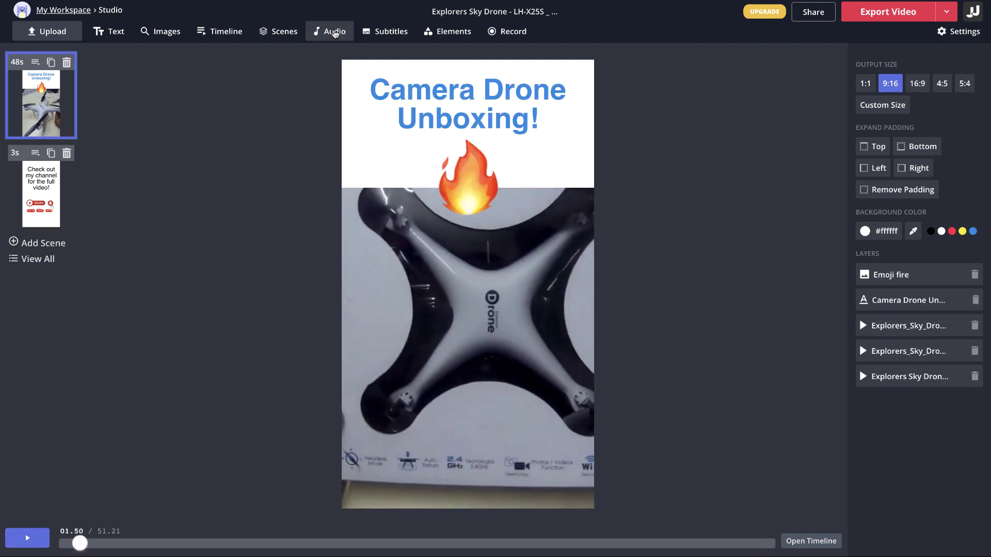
left_click(330, 31)
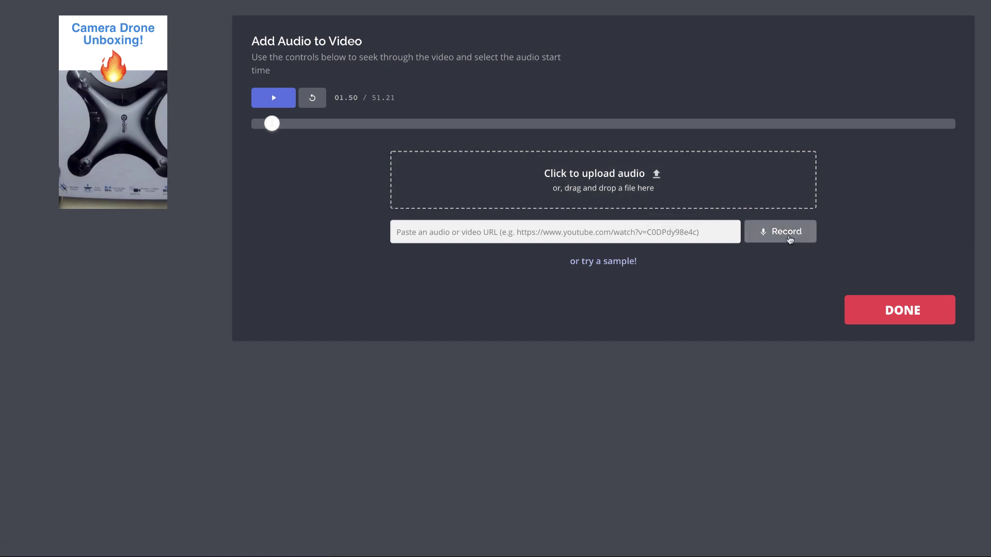
left_click(901, 311)
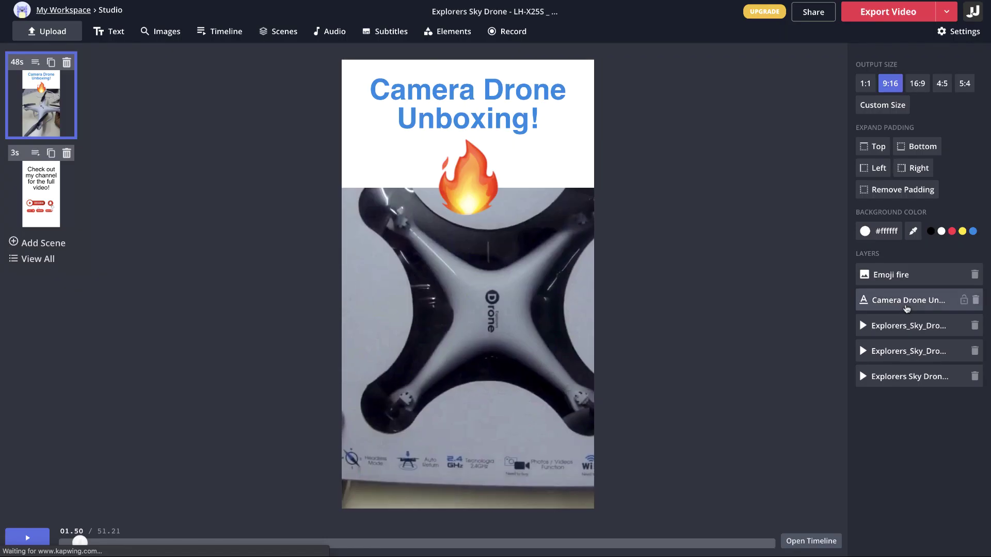
Step: Set the project's export video quality to High (1080p) in Settings
left_click(961, 32)
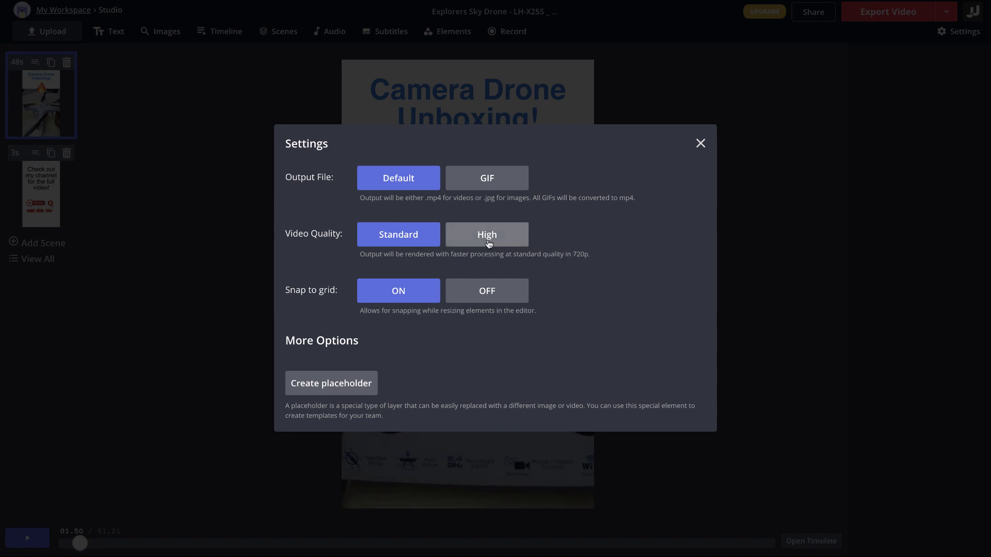
left_click(488, 240)
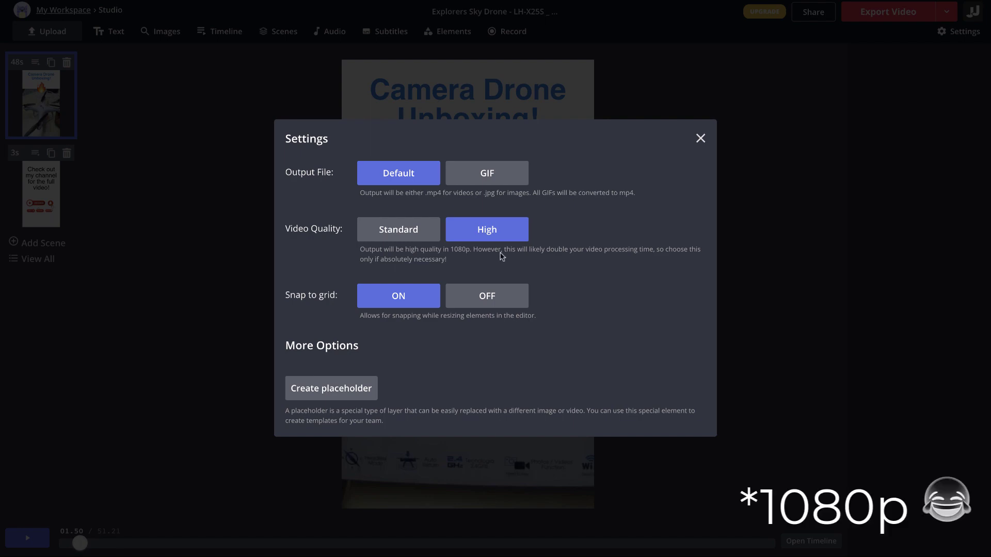
left_click(701, 138)
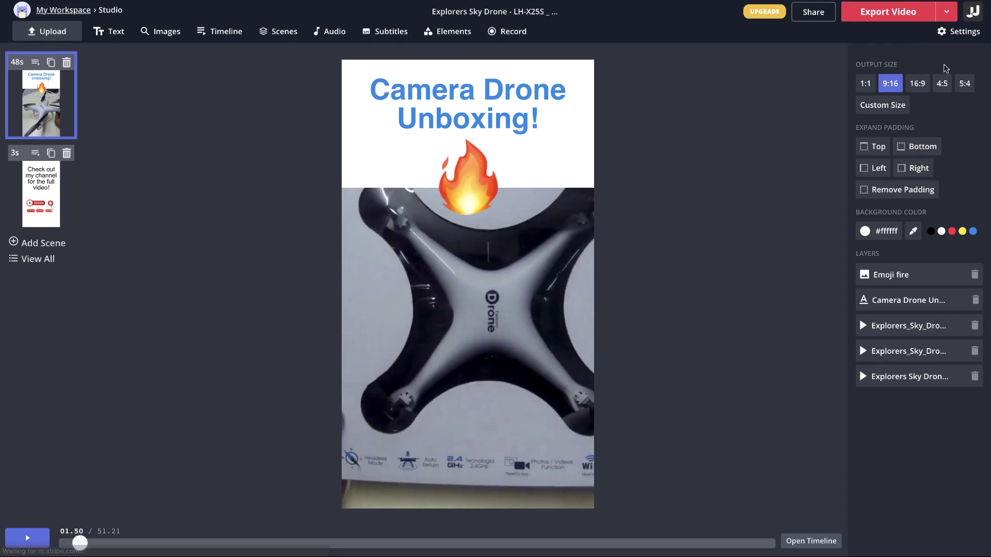
Step: Export the 0:51 'Camera Drone Unboxing!' vertical video and download the finished MP4
left_click(901, 16)
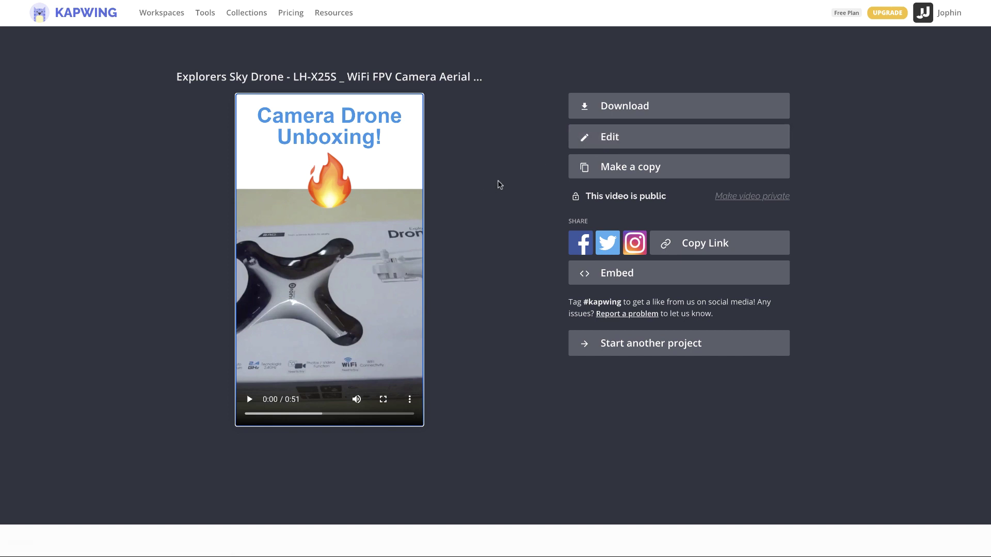
left_click(607, 111)
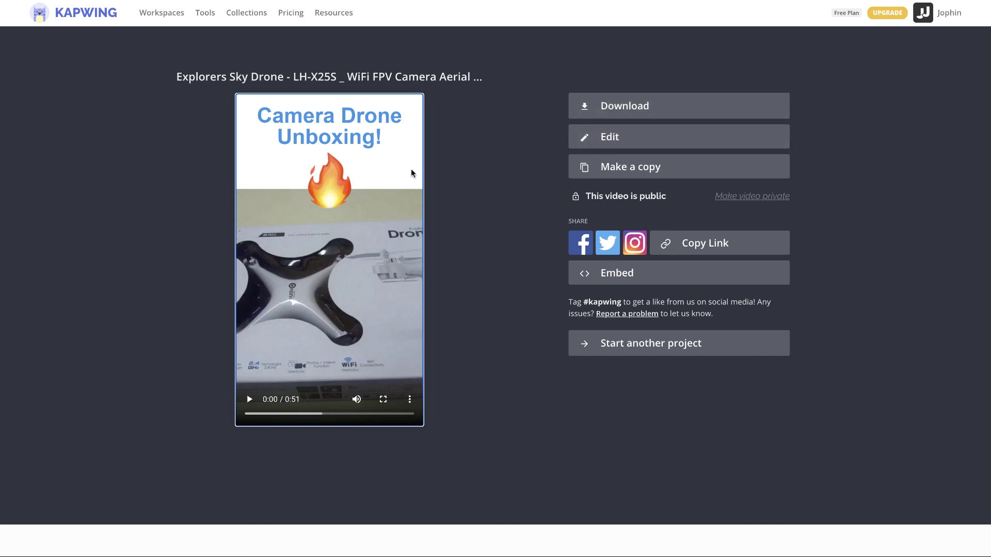